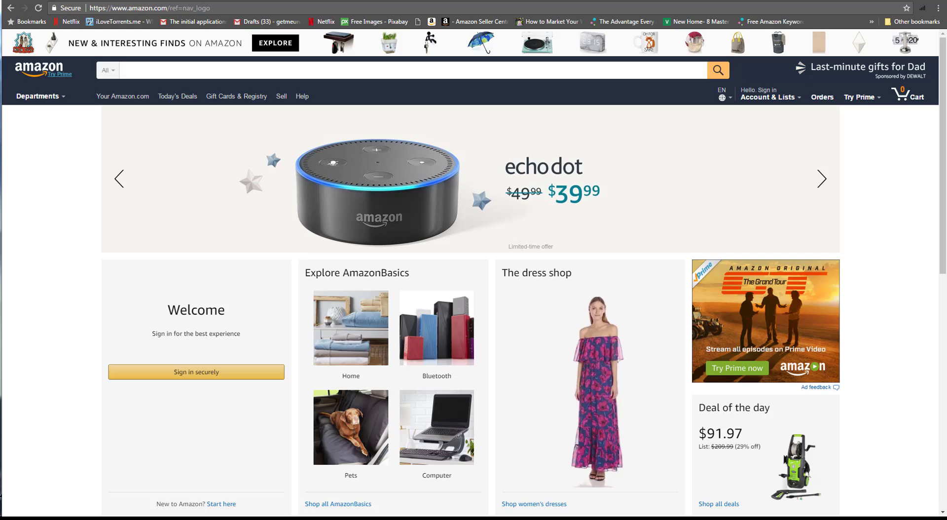
# Extract the Keyword Hacker auto suggest report for "dog leash" and look through its keyword groups from a to z
pyautogui.click(922, 9)
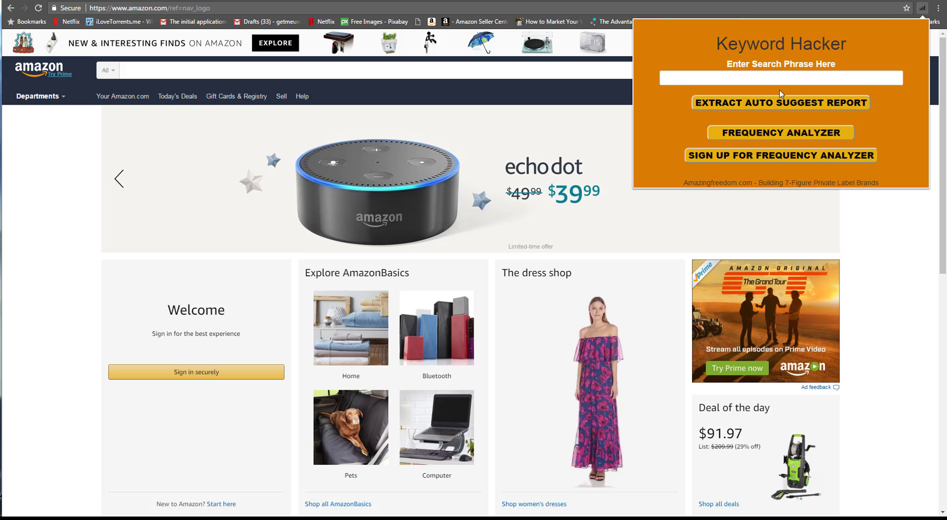
pyautogui.click(738, 80)
pyautogui.write('dog leash')
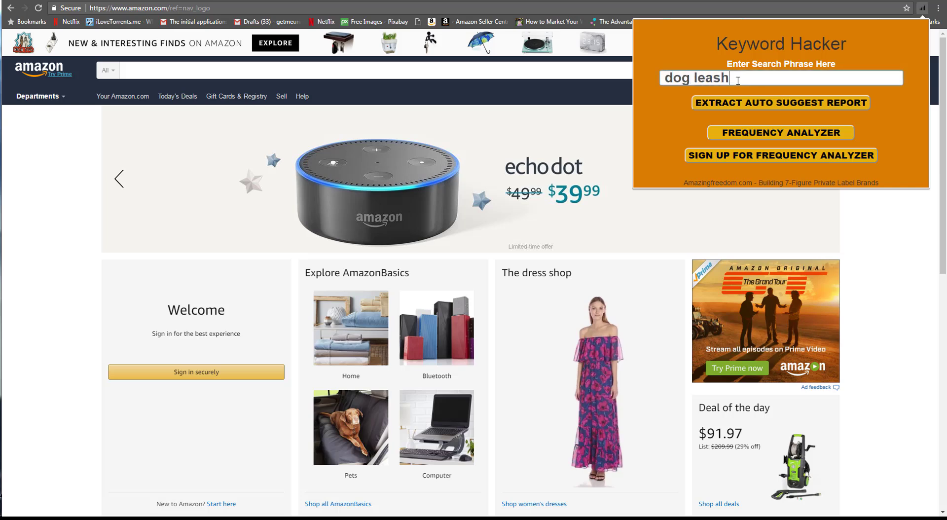
pyautogui.click(742, 106)
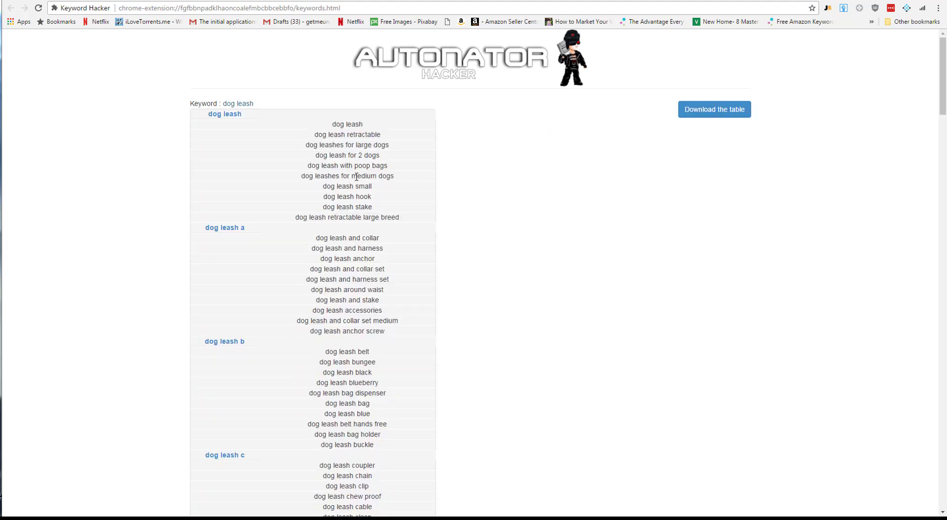
pyautogui.scroll(-16, 361, 147)
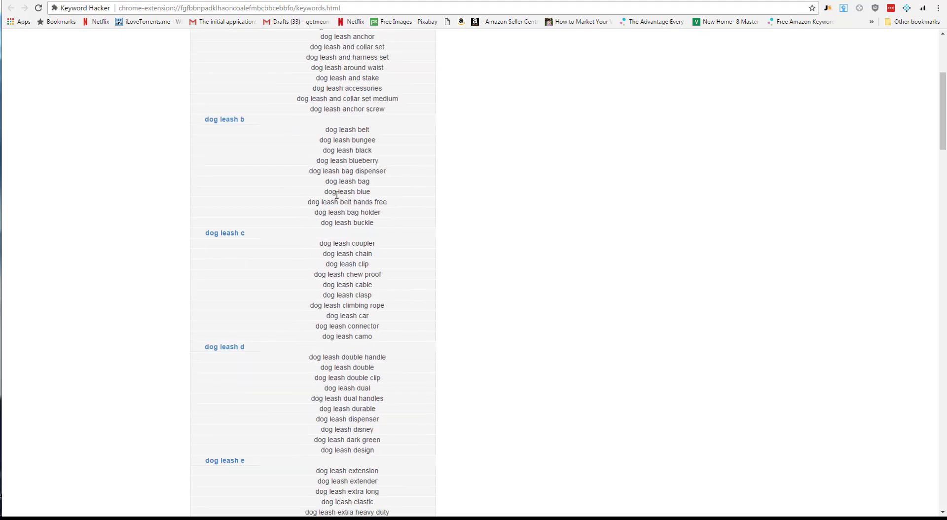
pyautogui.scroll(-20, 335, 199)
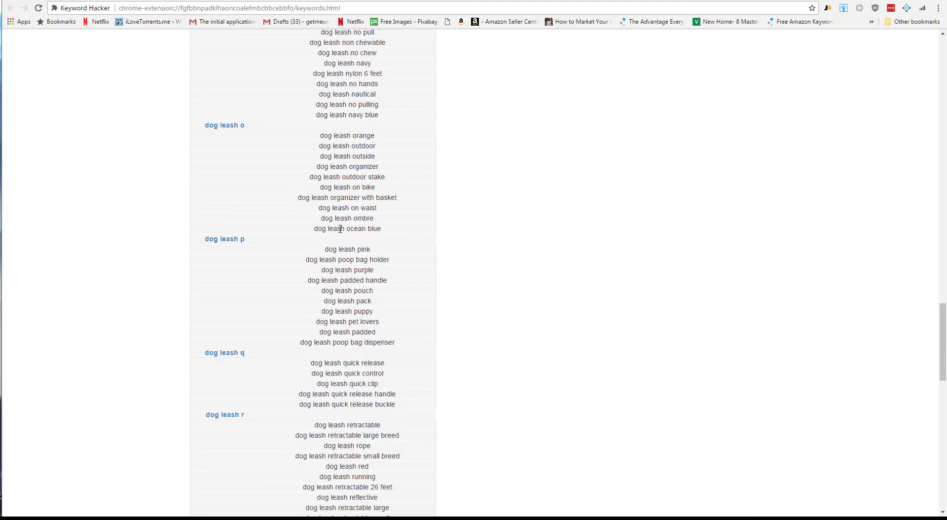
pyautogui.scroll(-4, 335, 248)
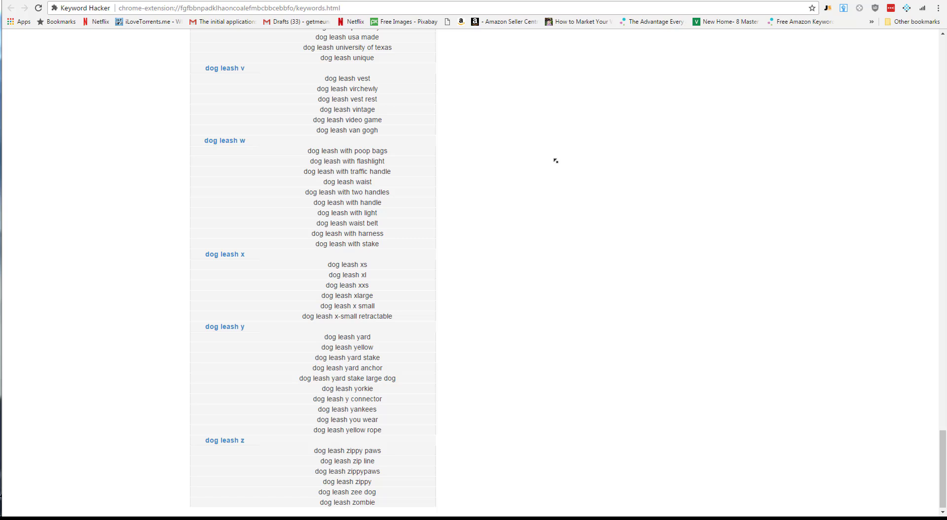
pyautogui.press('Home')
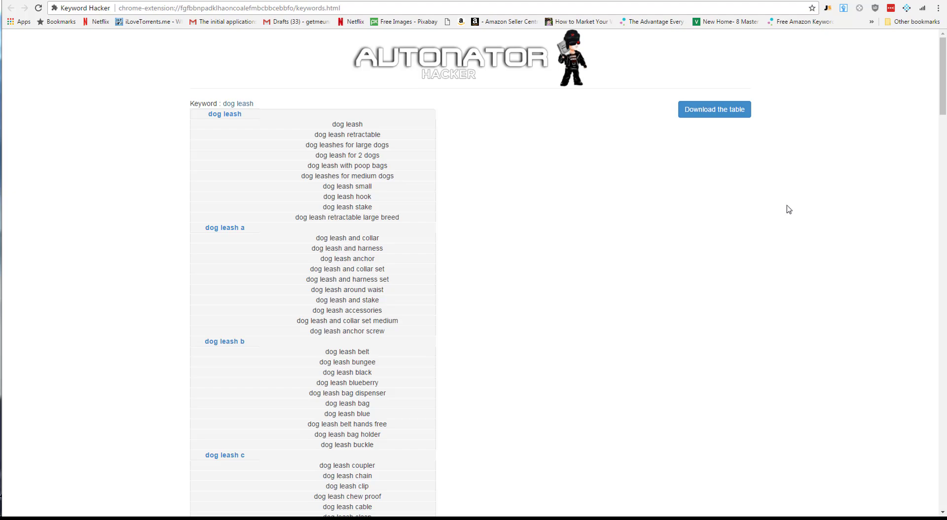
# Return to the Amazon home page and search the store for "dog leash"
pyautogui.hotkey('alt', 'Tab')
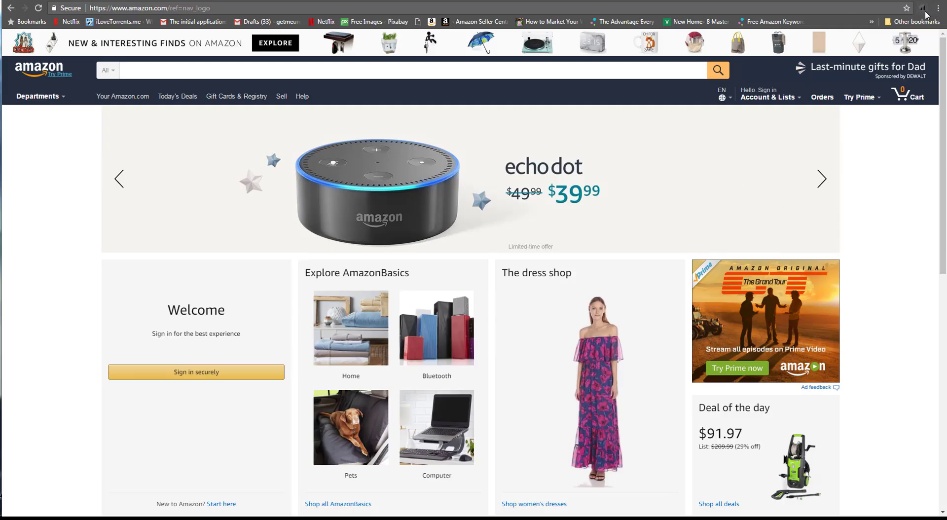
pyautogui.click(922, 8)
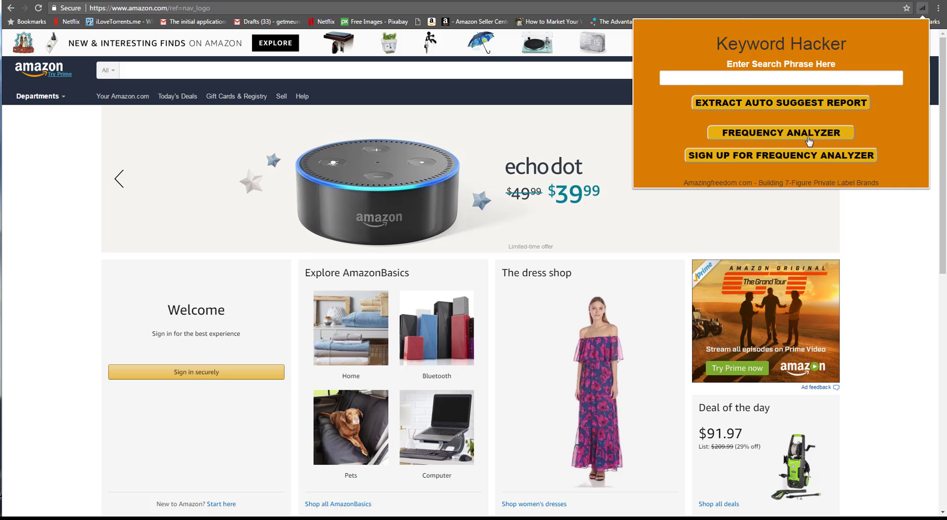
pyautogui.click(282, 71)
pyautogui.write('dog leash')
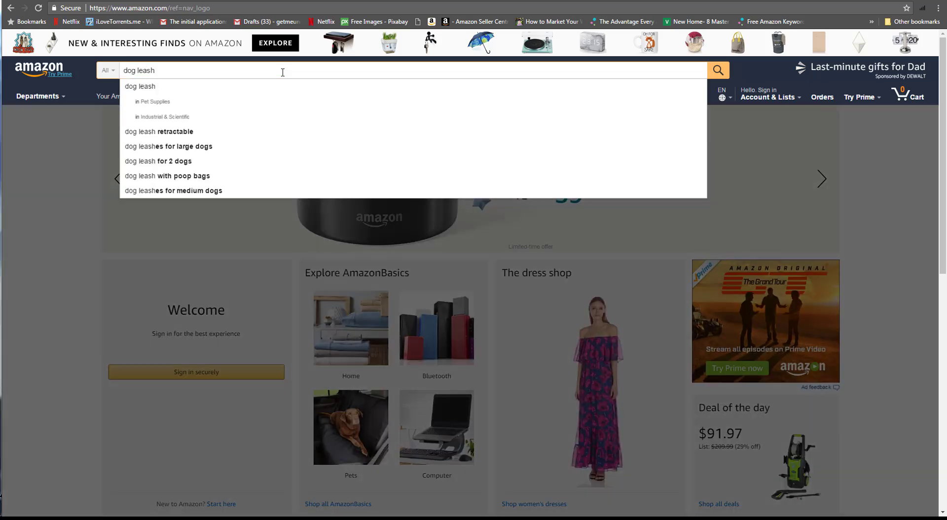
pyautogui.press('Return')
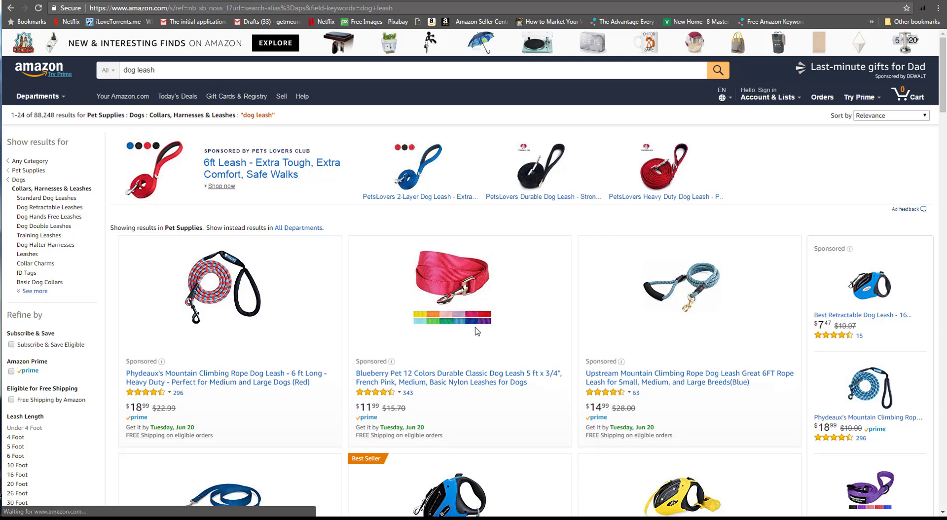
# Run Keyword Hacker's Frequency Analyzer on the dog leash search results
pyautogui.click(921, 9)
pyautogui.click(782, 133)
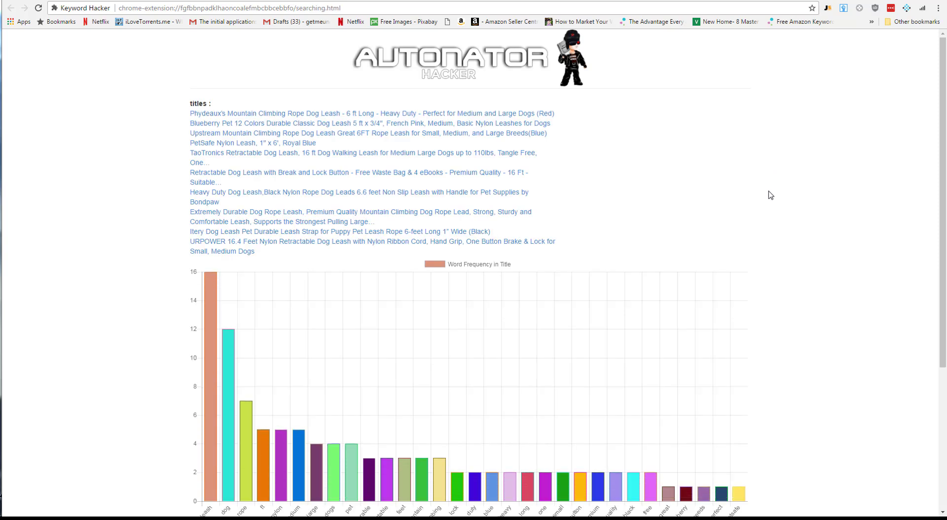
pyautogui.scroll(-1, 760, 196)
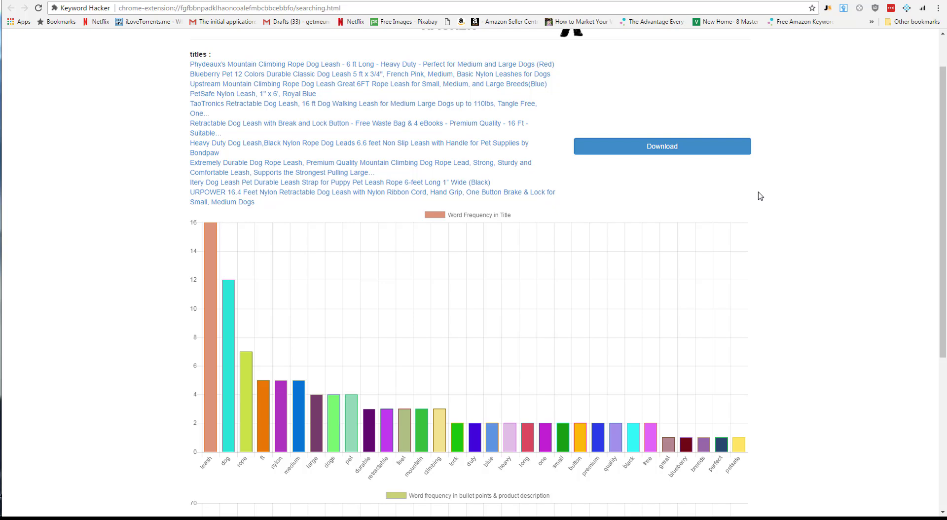
# Compare the titles in the frequency report with the product listings in Amazon's dog leash search results
pyautogui.hotkey('ctrl', 'w')
pyautogui.scroll(-2, 404, 222)
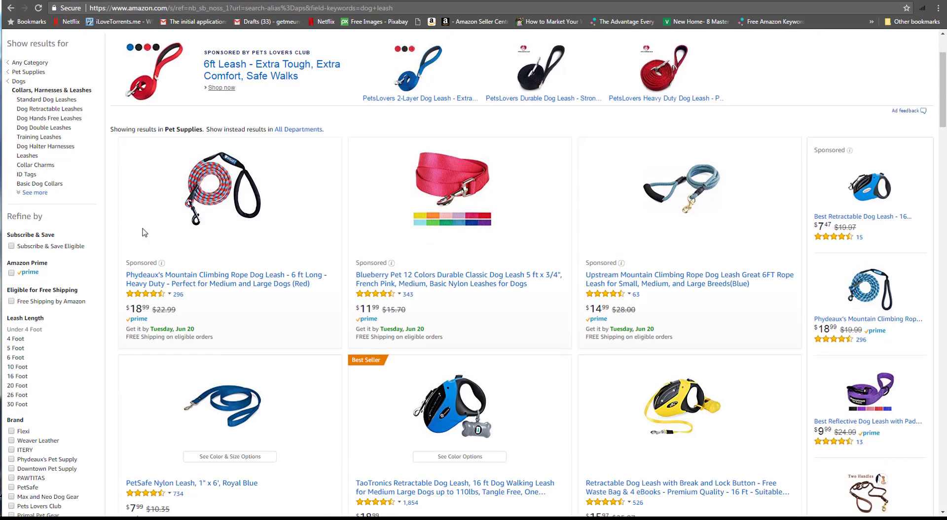
pyautogui.scroll(-7, 670, 217)
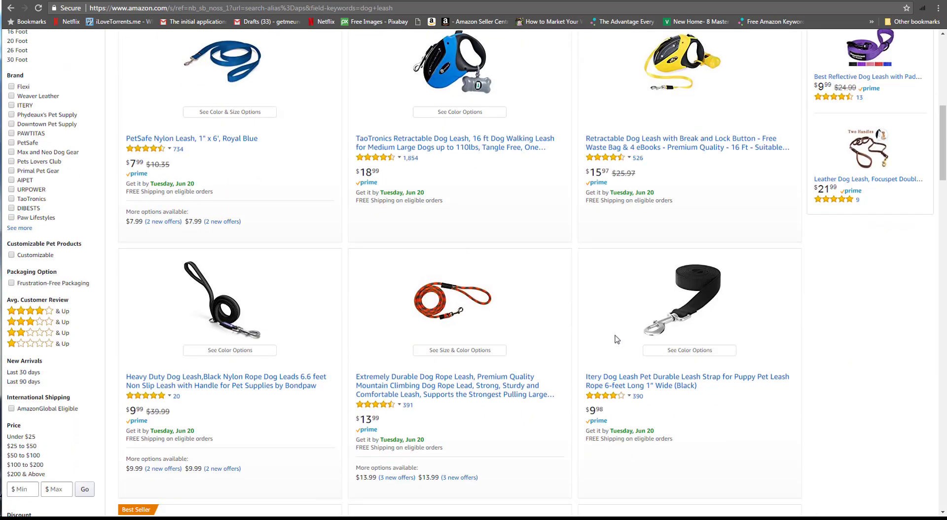
pyautogui.scroll(-4, 291, 378)
pyautogui.hotkey('alt', 'Tab')
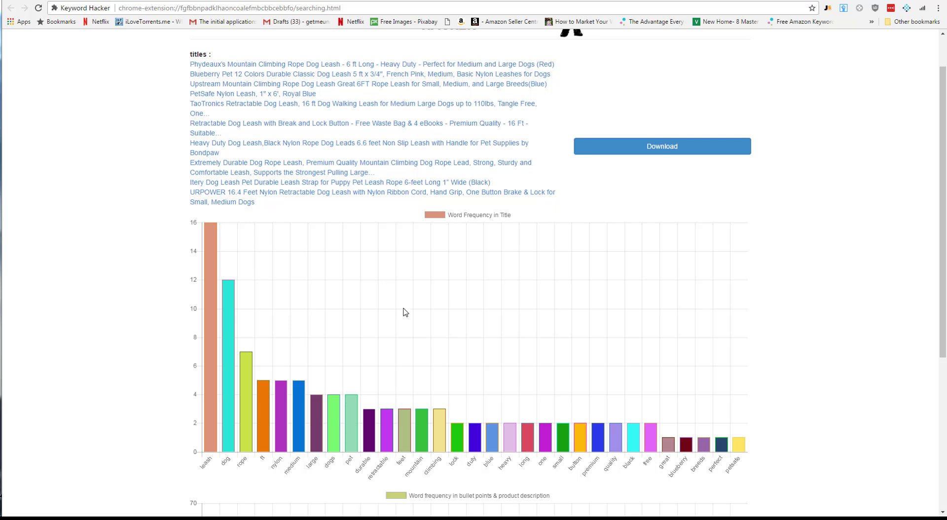
# Examine the word frequency charts for the product titles and for the bullet points and product descriptions
pyautogui.scroll(-4, 307, 262)
pyautogui.scroll(3, 180, 302)
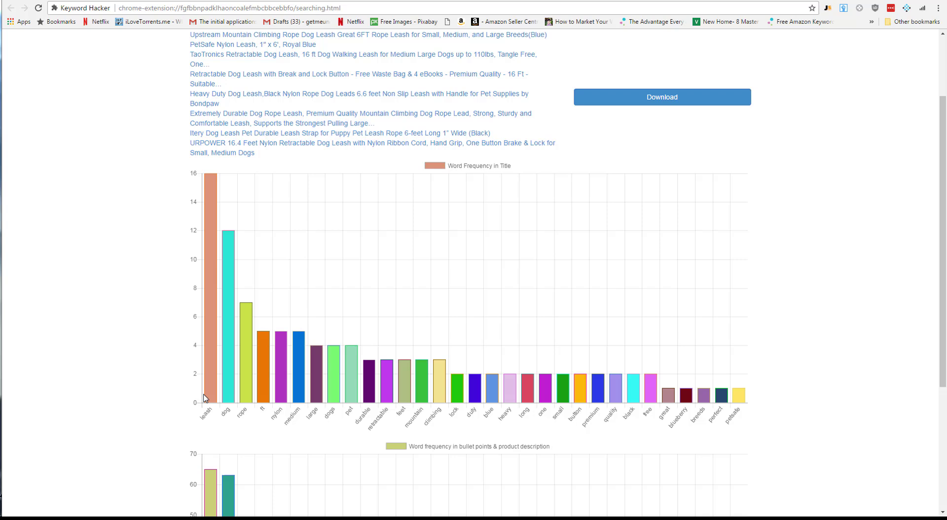
pyautogui.moveTo(209, 394)
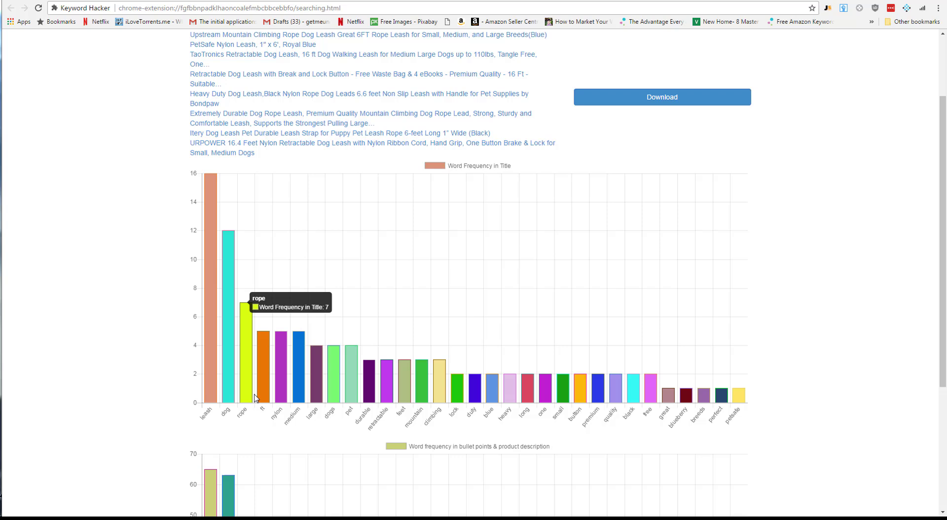
pyautogui.moveTo(263, 402)
pyautogui.moveTo(298, 392)
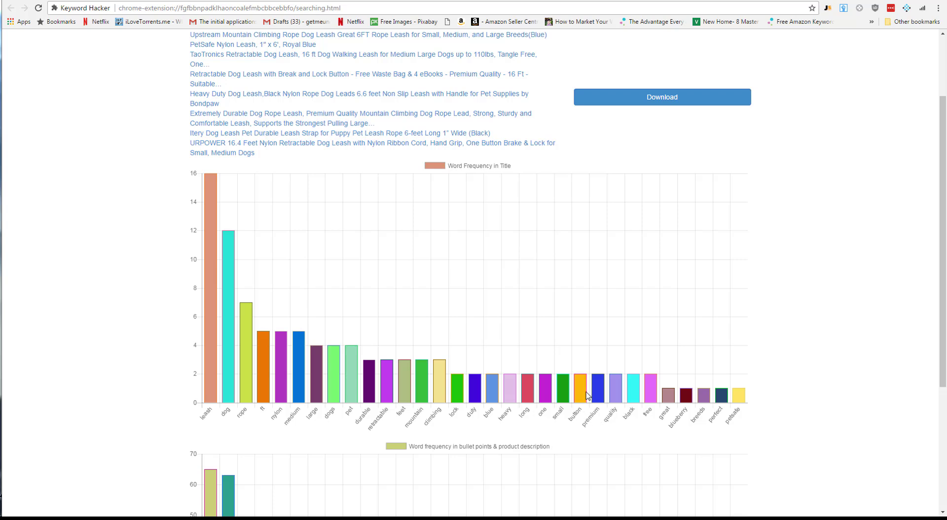
pyautogui.moveTo(586, 393)
pyautogui.scroll(-4, 545, 359)
pyautogui.scroll(-1, 469, 395)
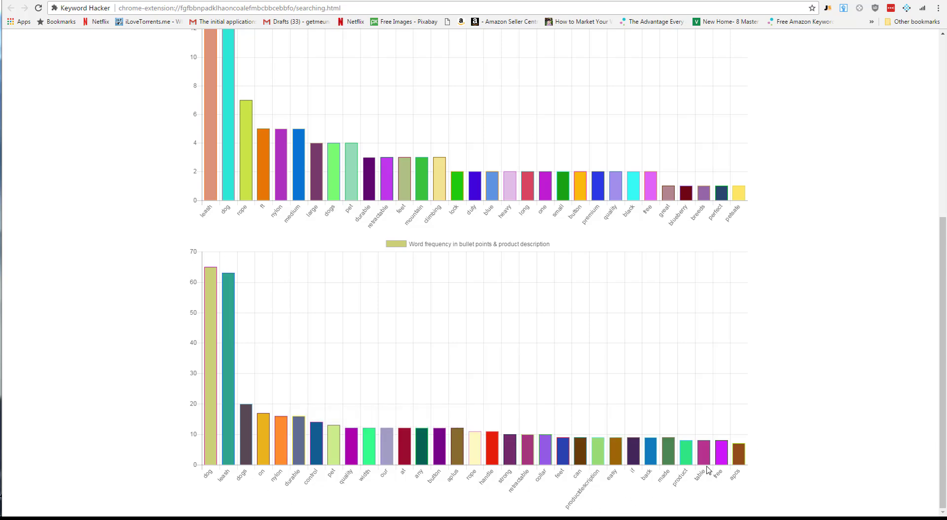
# Download the word frequency report and open it as a spreadsheet in Excel
pyautogui.scroll(6, 708, 469)
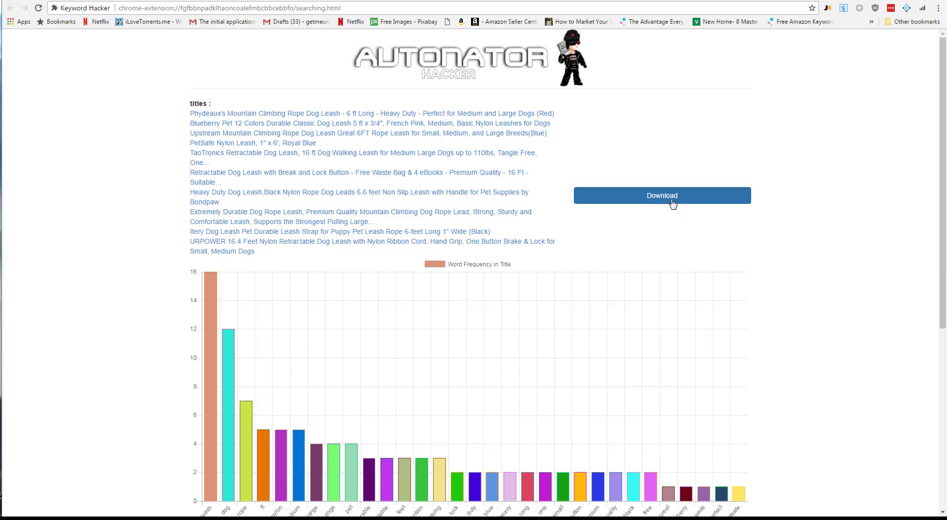
pyautogui.click(672, 197)
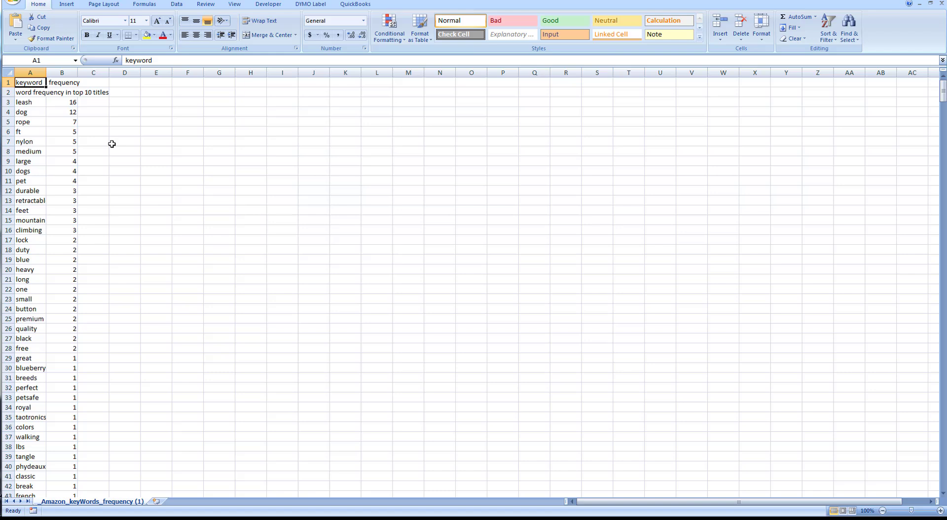
pyautogui.scroll(-6, 112, 147)
pyautogui.scroll(6, 116, 180)
# Examine the spreadsheet's keyword frequencies for titles and for bullet points and descriptions, and return to the frequency charts in the browser
pyautogui.click(39, 102)
pyautogui.moveTo(39, 102); pyautogui.dragTo(78, 279)
pyautogui.scroll(-13, 146, 296)
pyautogui.scroll(-8, 146, 295)
pyautogui.click(120, 239)
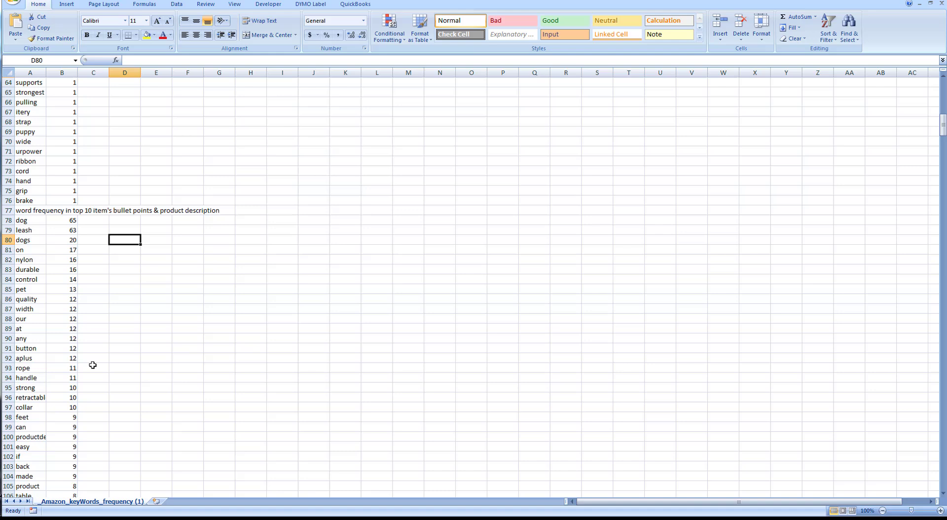
pyautogui.scroll(20, 82, 394)
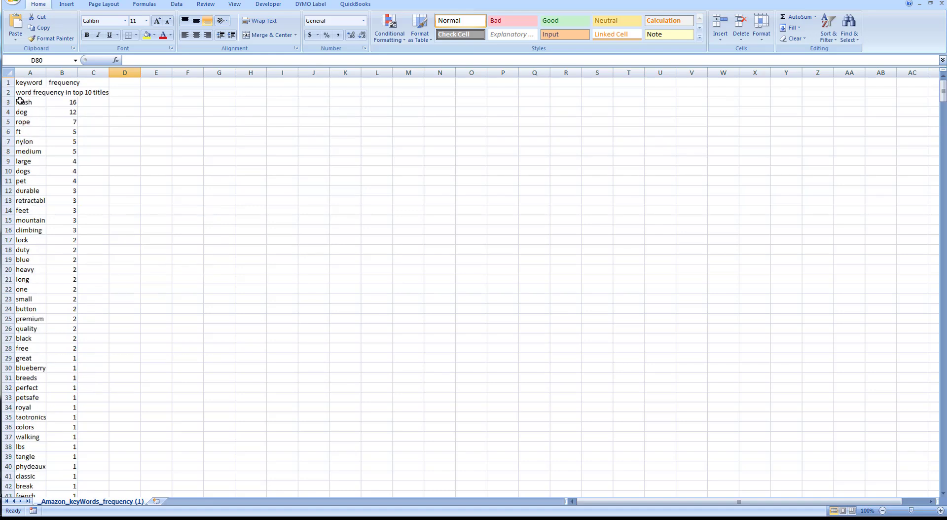
pyautogui.moveTo(19, 102); pyautogui.dragTo(87, 237)
pyautogui.scroll(-20, 131, 325)
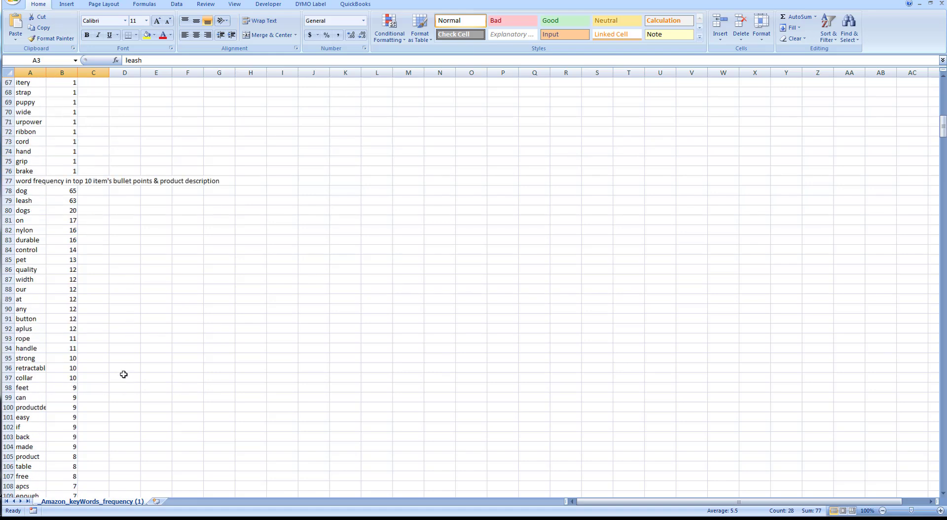
pyautogui.moveTo(28, 158); pyautogui.dragTo(72, 349)
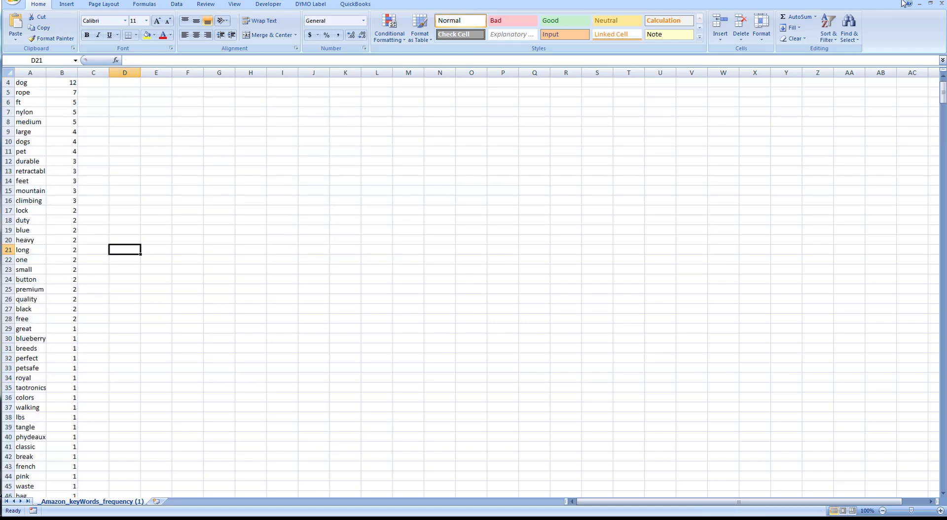
pyautogui.click(920, 4)
pyautogui.scroll(-2, 776, 246)
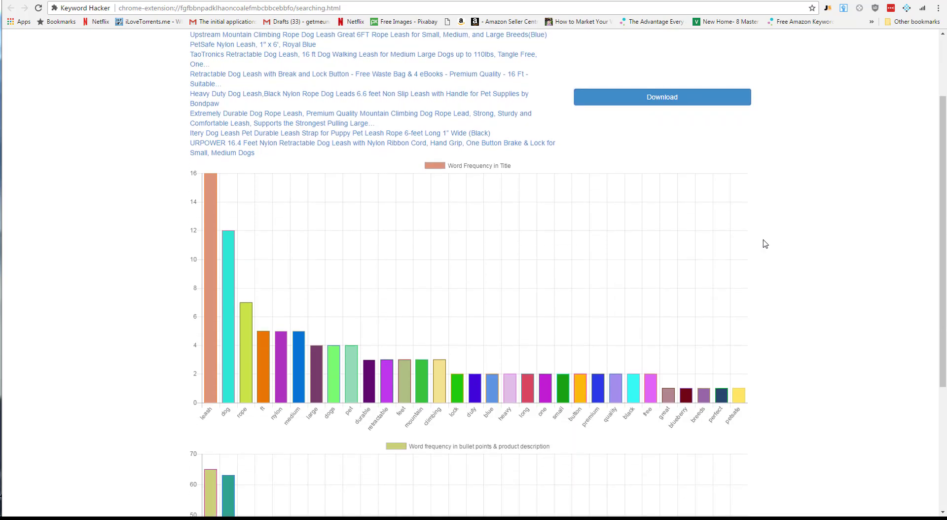